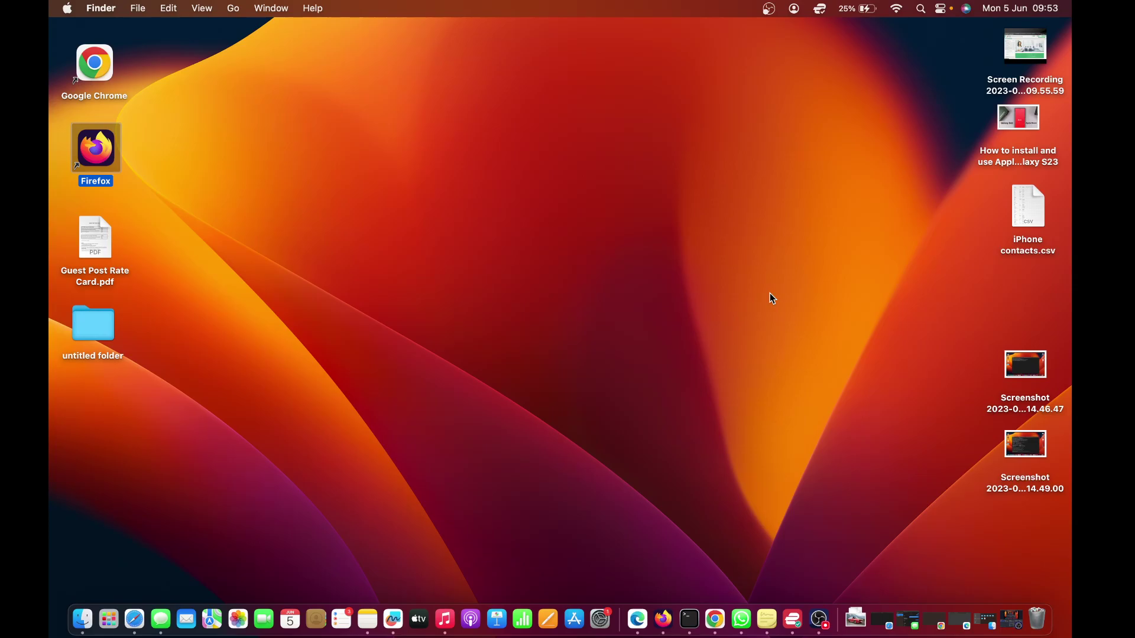
Step: Load capcut.com in Google Chrome from the Dock
left_click(737, 307)
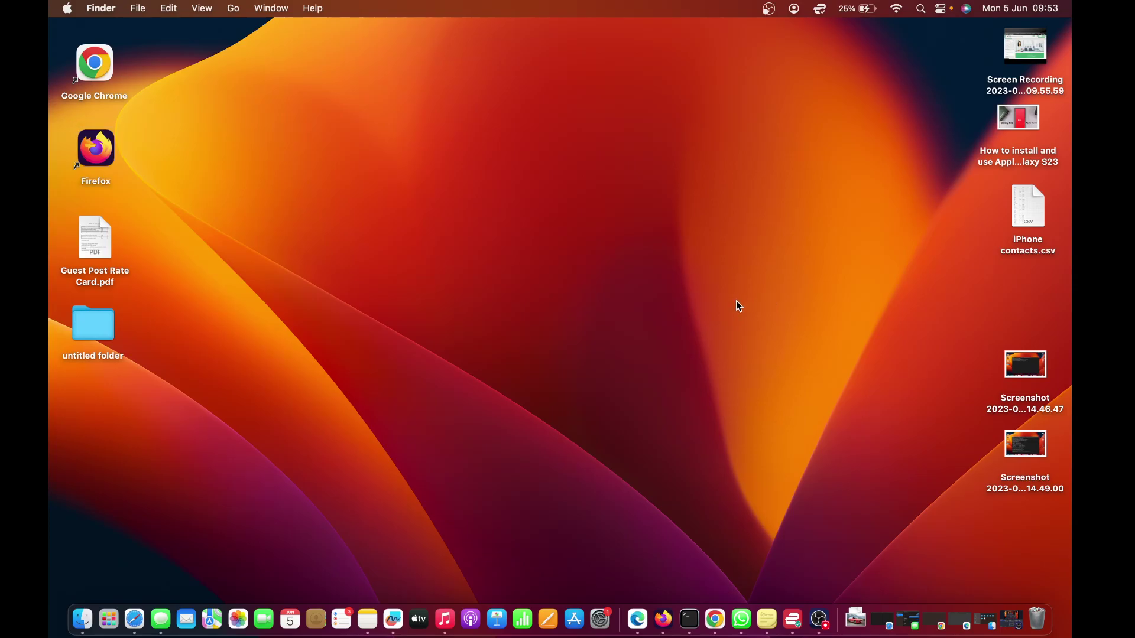
left_click(714, 619)
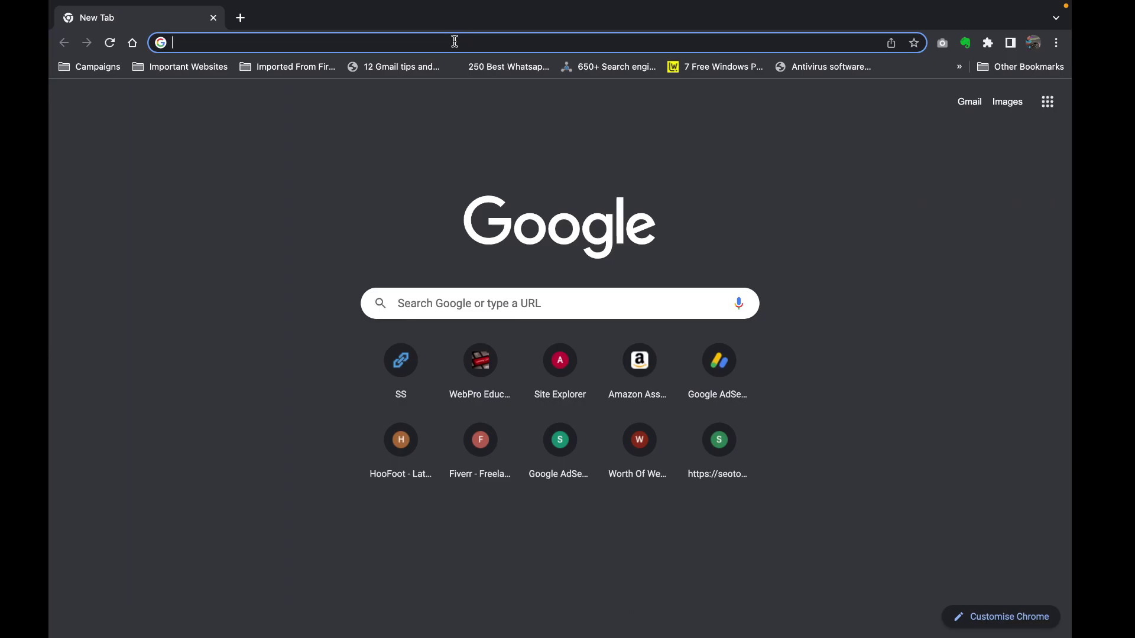
type("cap")
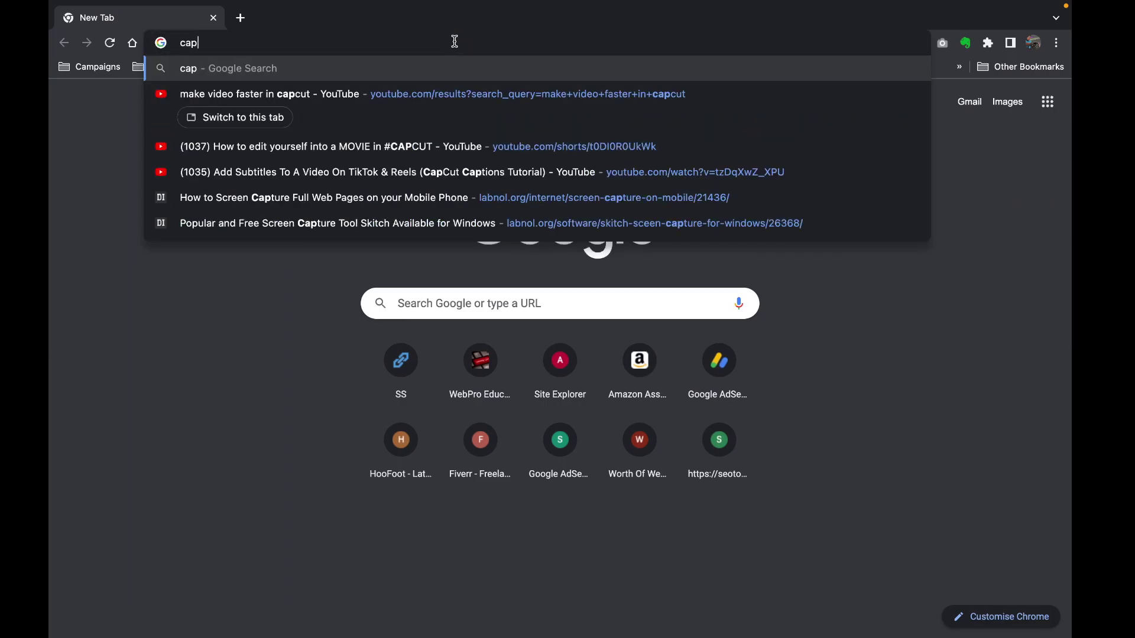
type("cut.com")
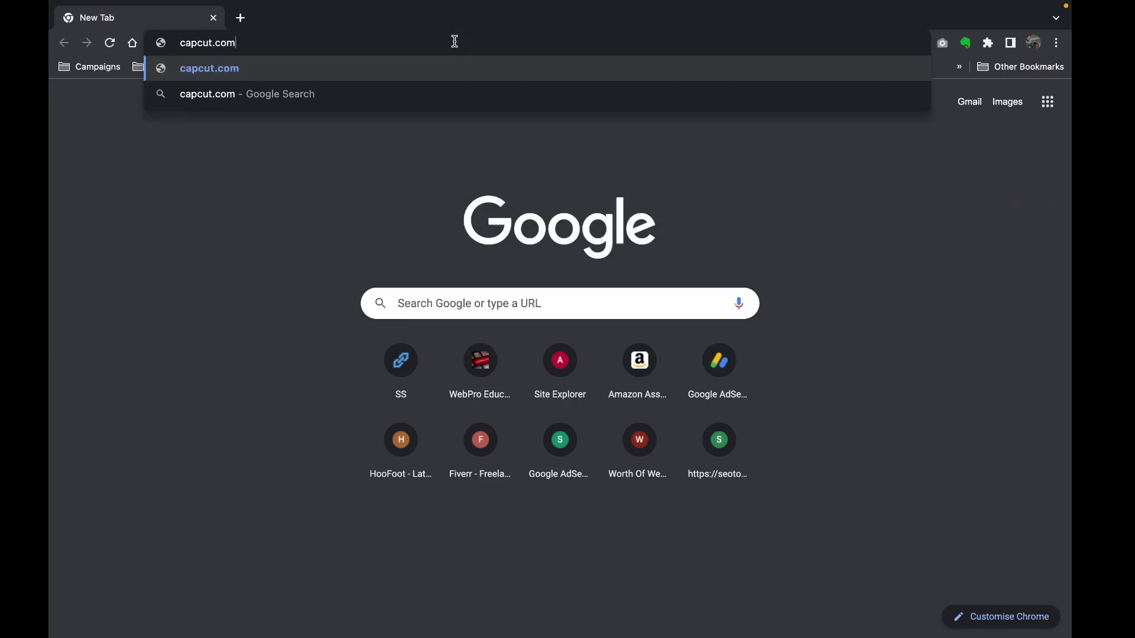
key("Return")
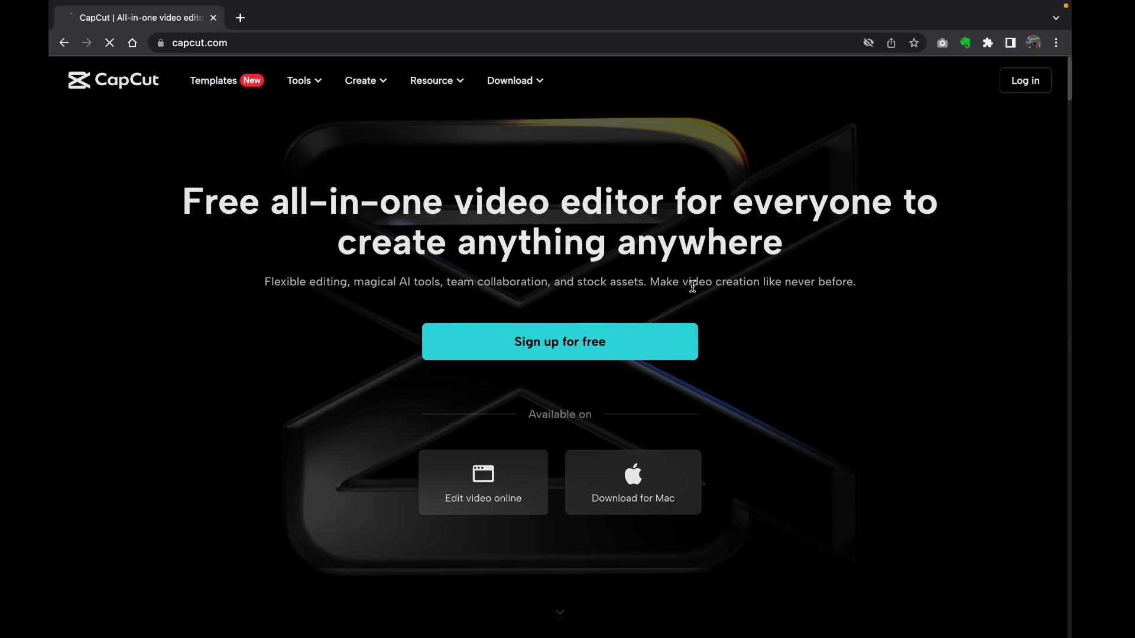
scroll(729, 292, "down", 3)
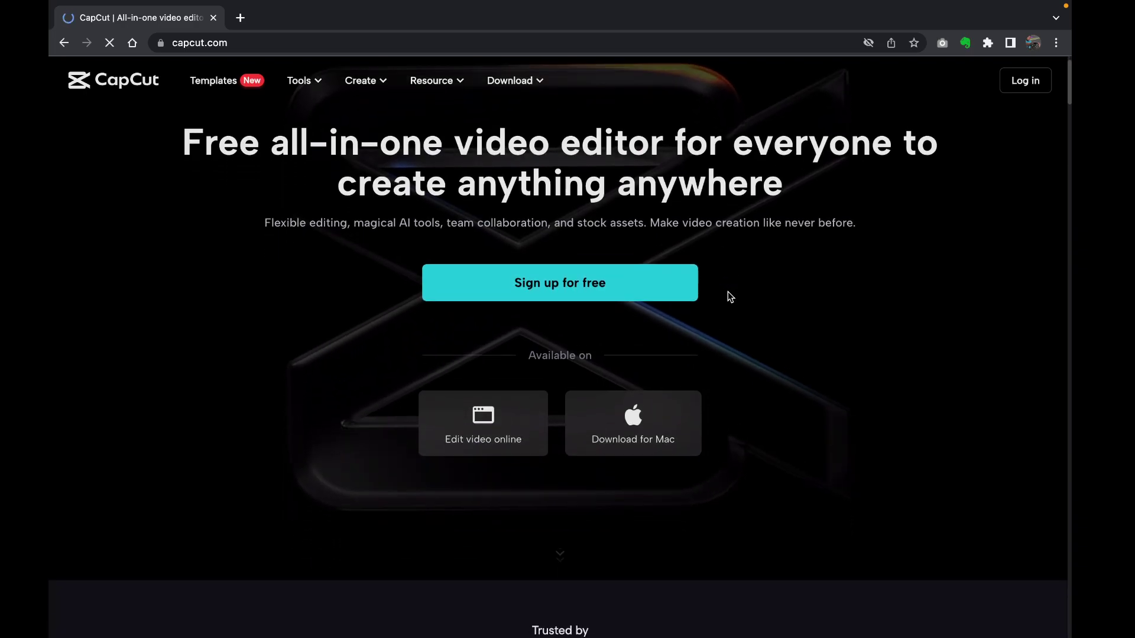
scroll(728, 292, "down", 2)
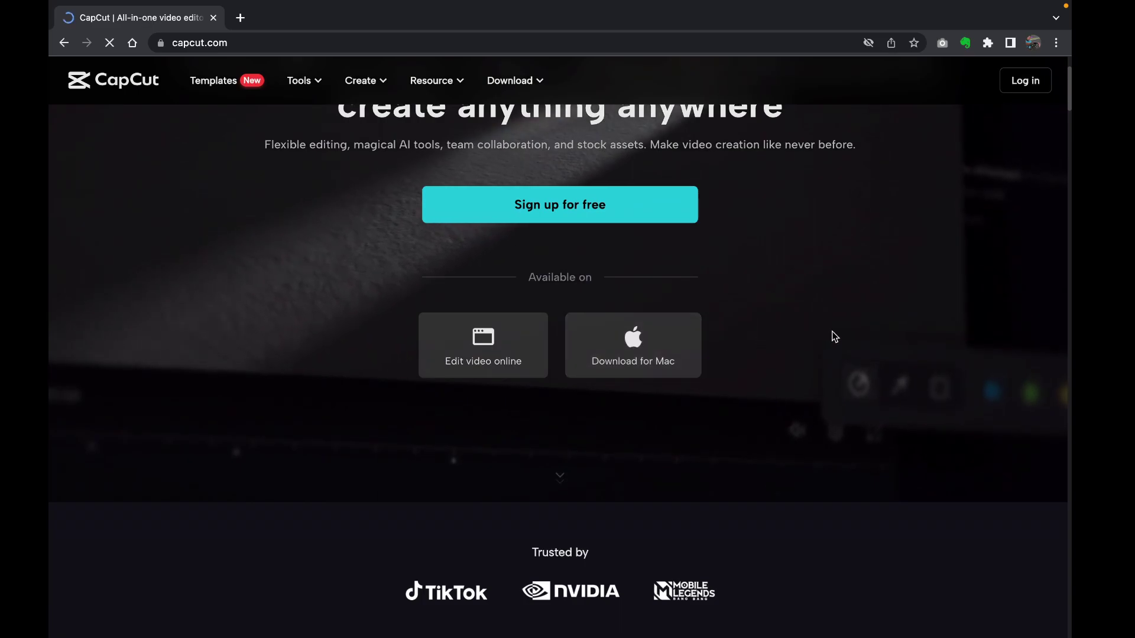
scroll(859, 315, "up", 3)
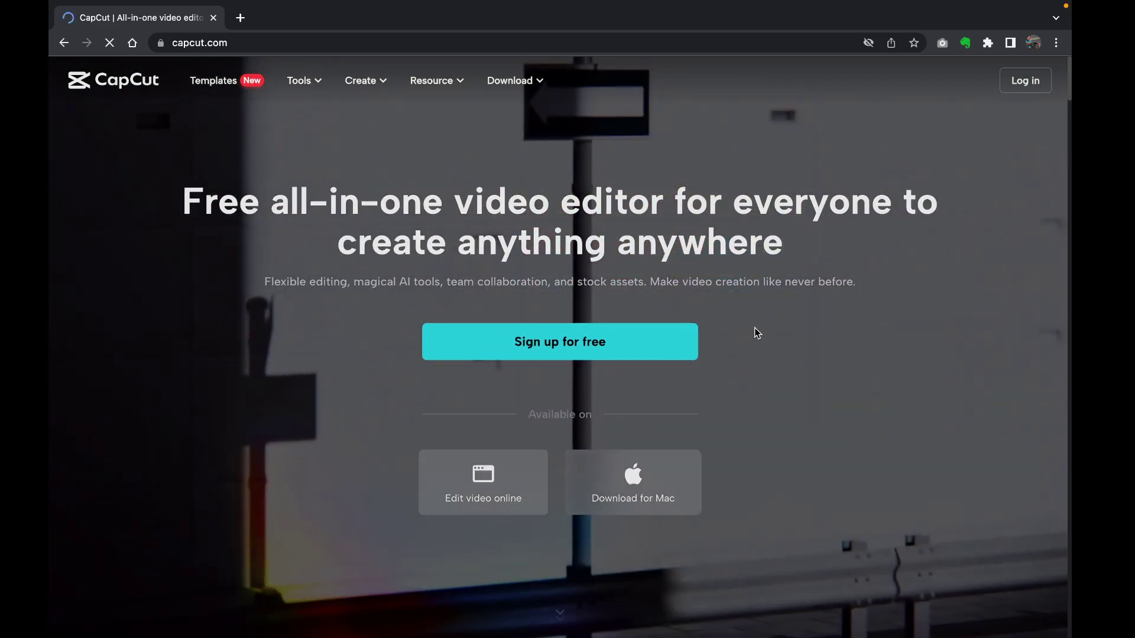
Step: Start the 'Download for Mac' CapCut installer download on the CapCut site
left_click(622, 469)
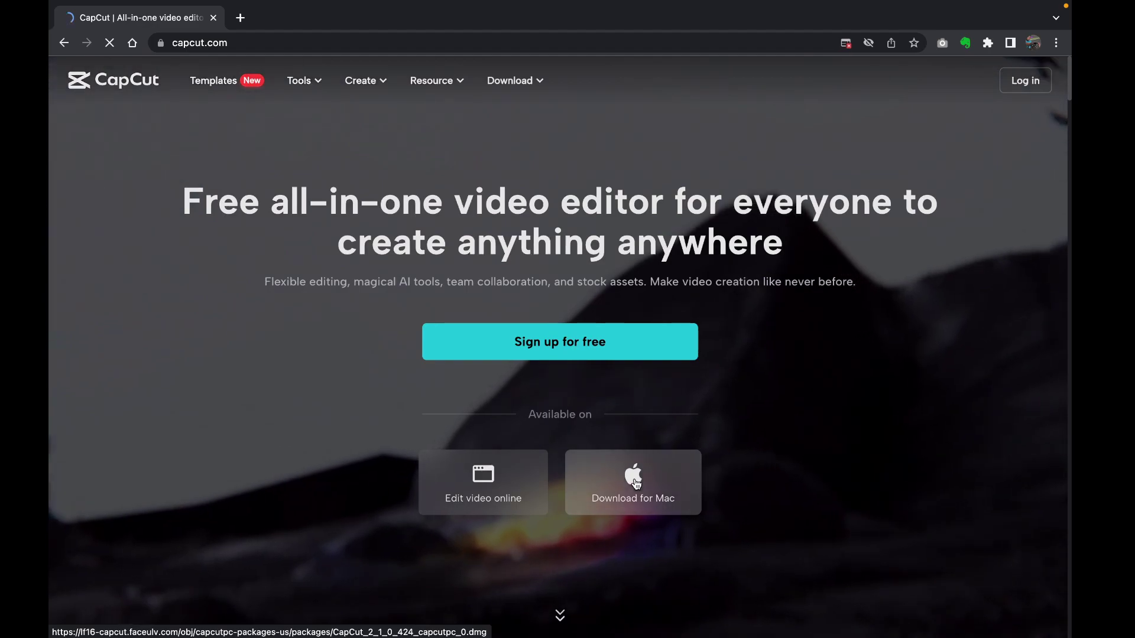
Step: Save the CapCut Mac .dmg installer to the Downloads folder
left_click(636, 482)
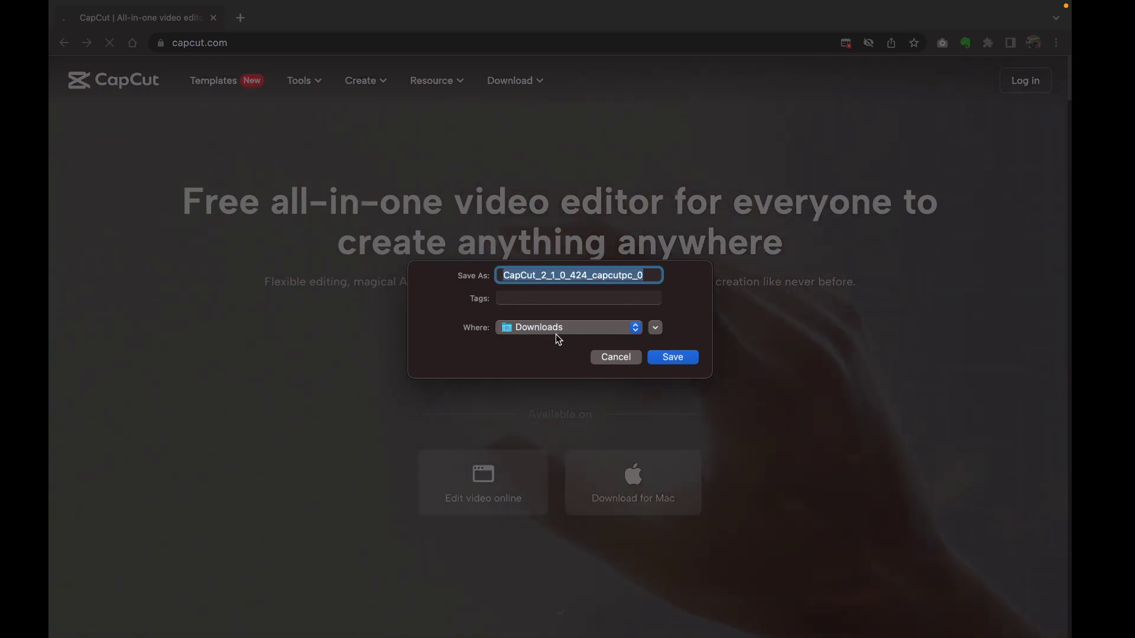
left_click(634, 329)
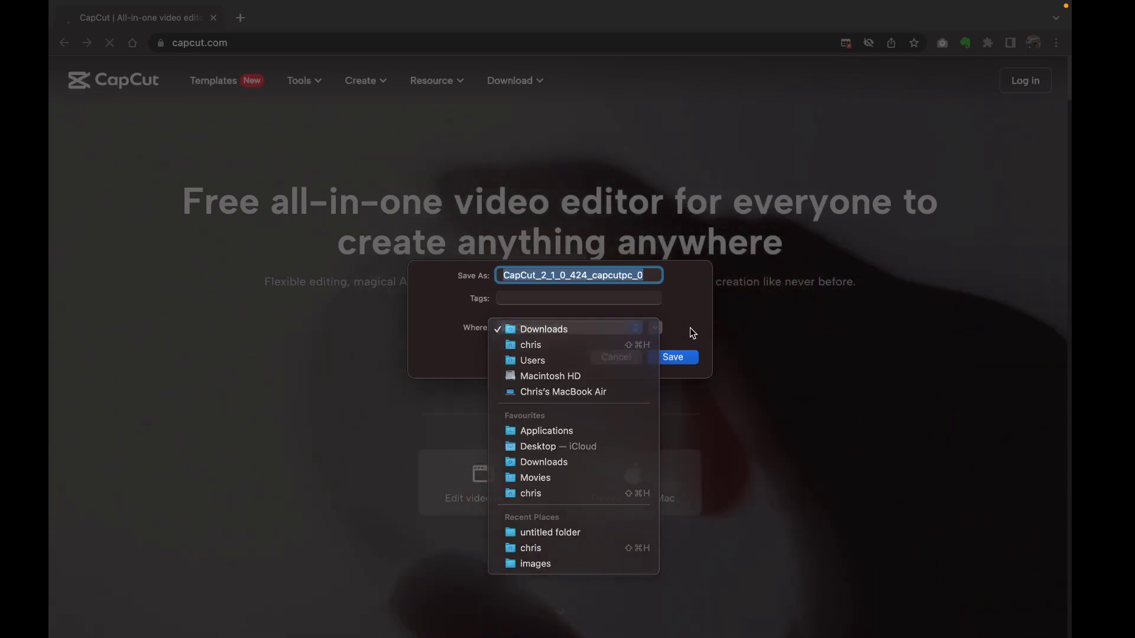
left_click(690, 328)
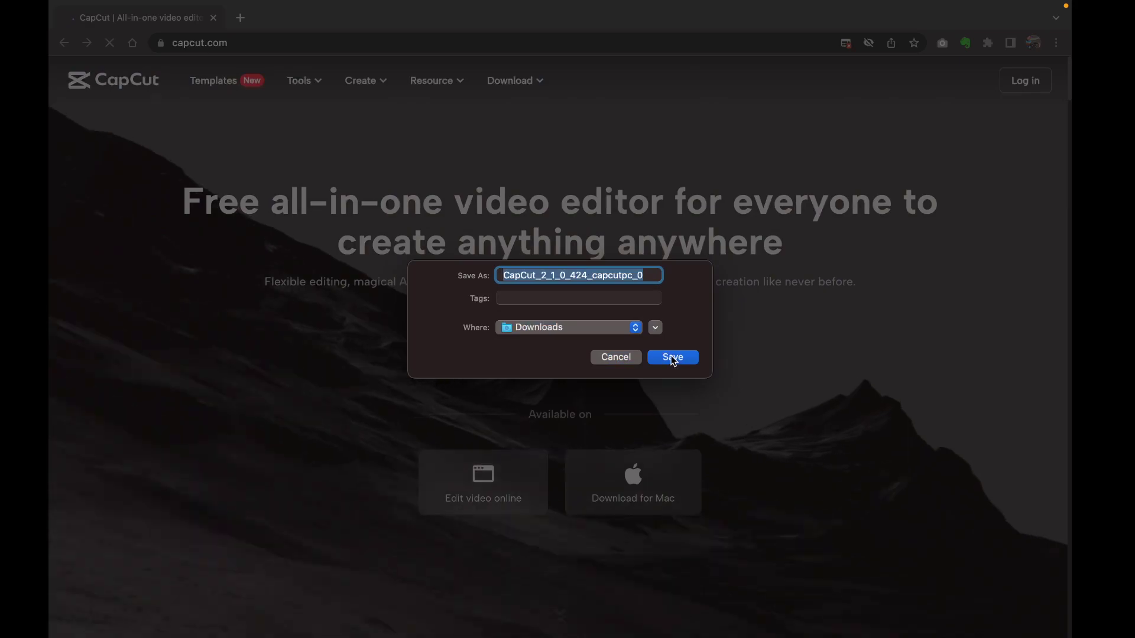
left_click(671, 358)
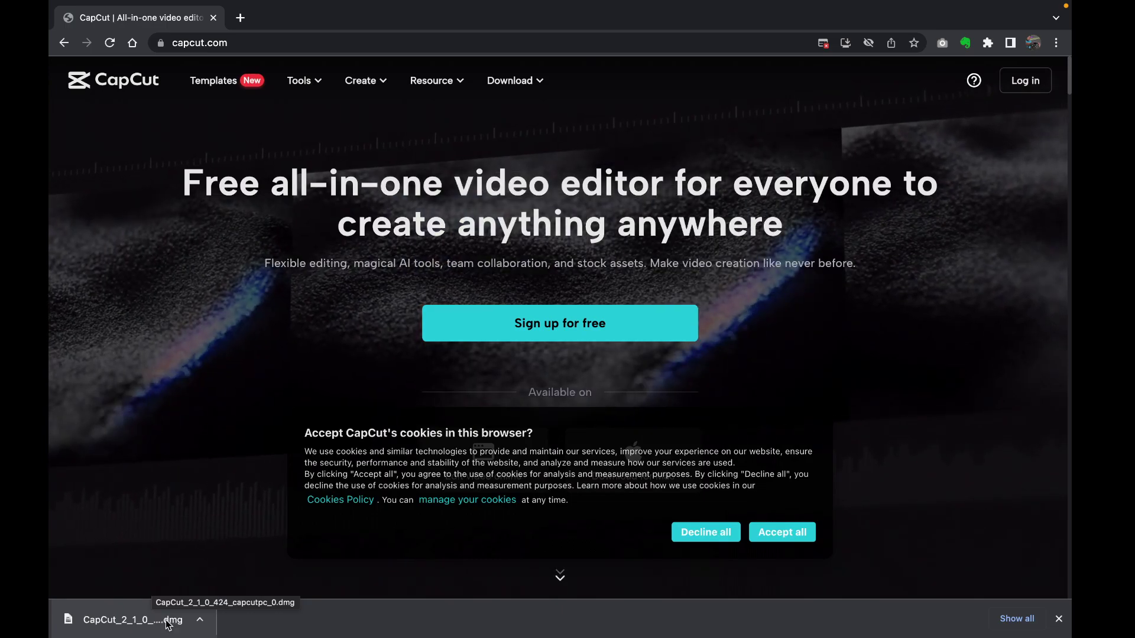
Step: Go to the desktop, open Downloads in Finder and select CapCut_2_1_0_424_capcutpc_0.dmg
key("ctrl+Right")
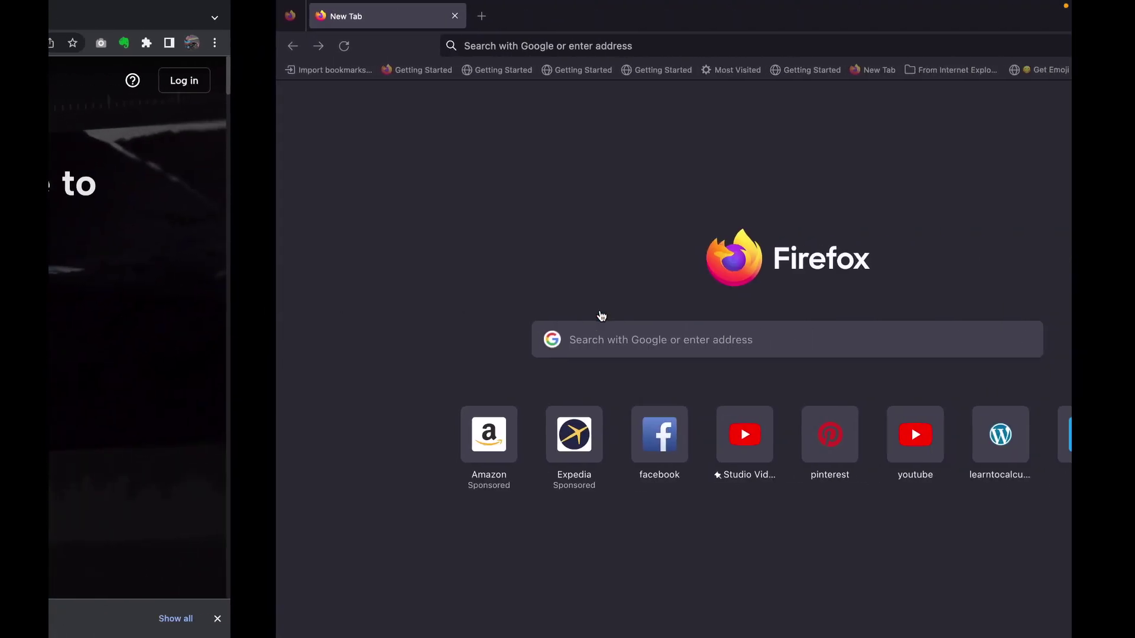
key("ctrl+Left")
key("ctrl+Left")
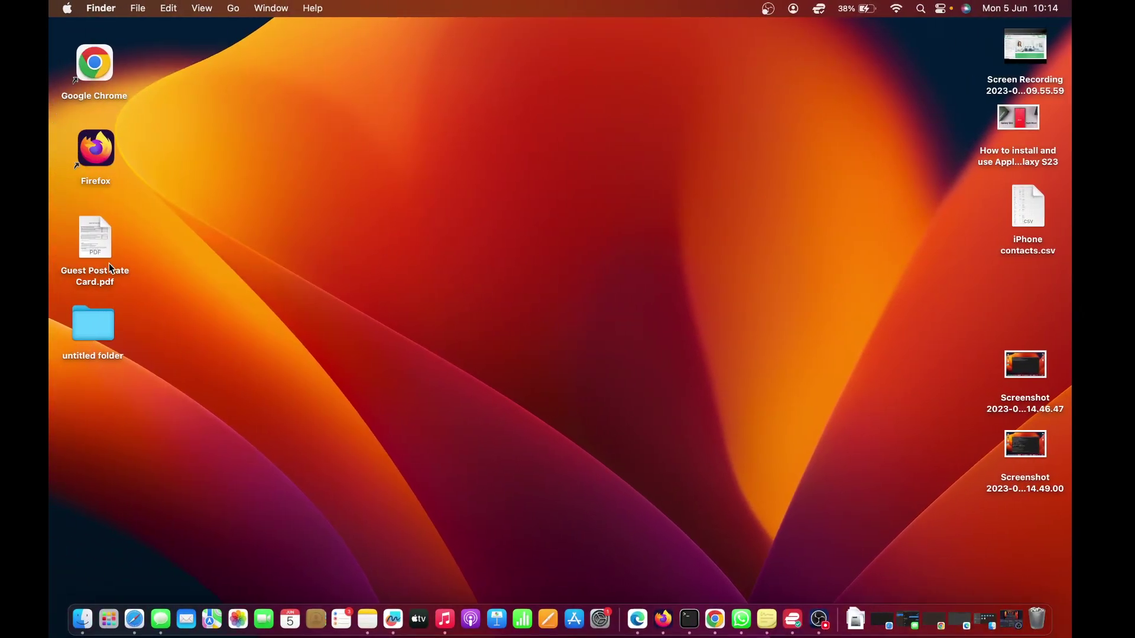
double_click(90, 316)
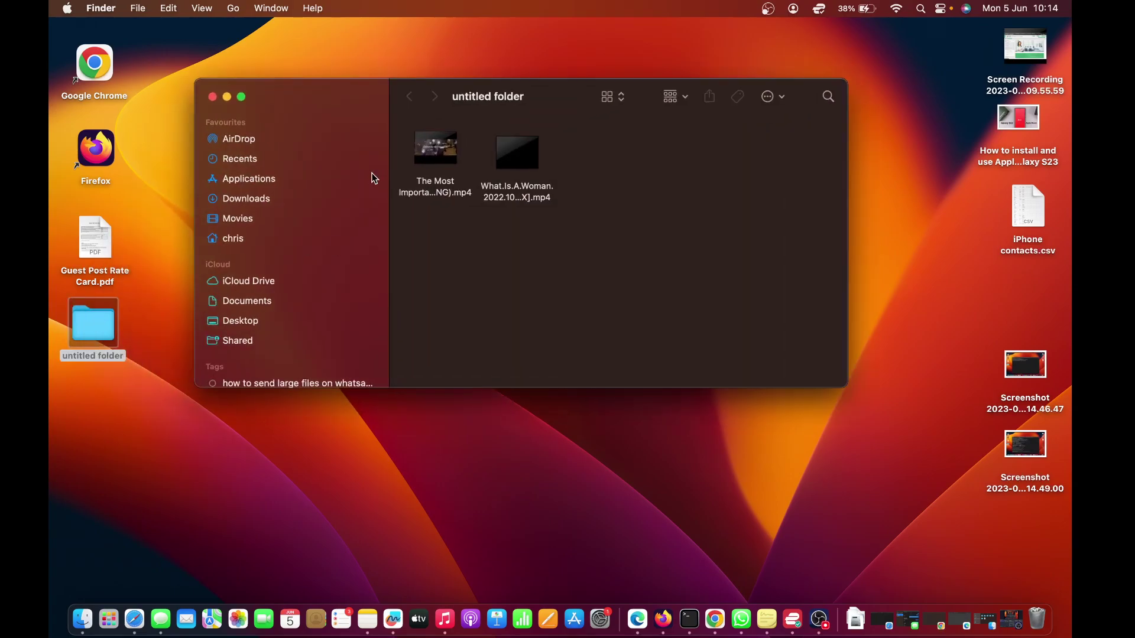
left_click(247, 199)
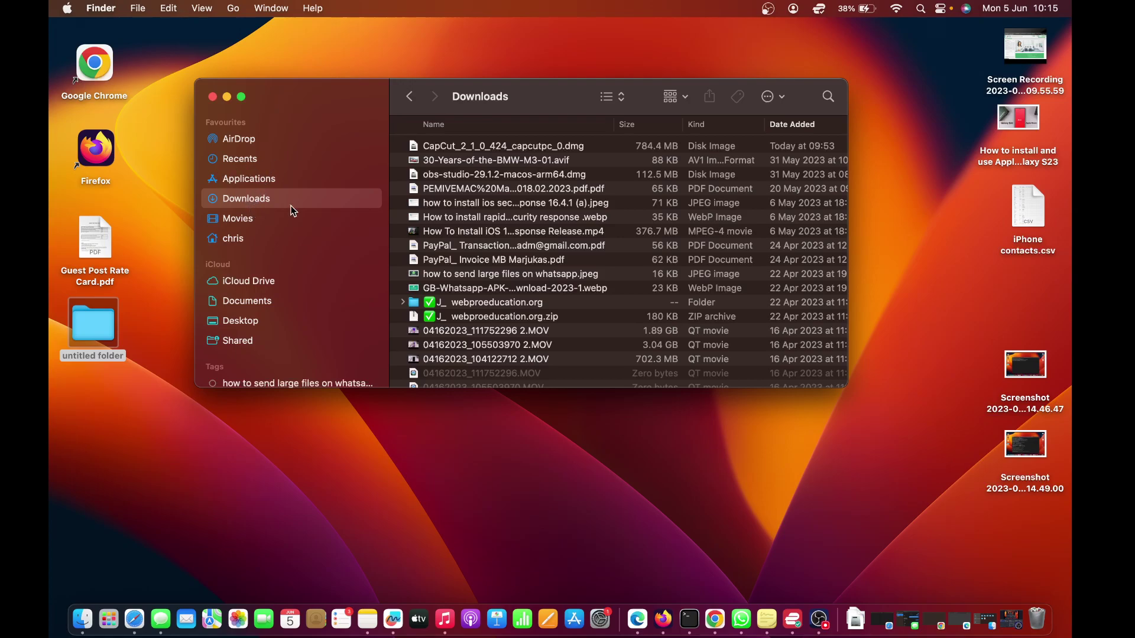
left_click(509, 147)
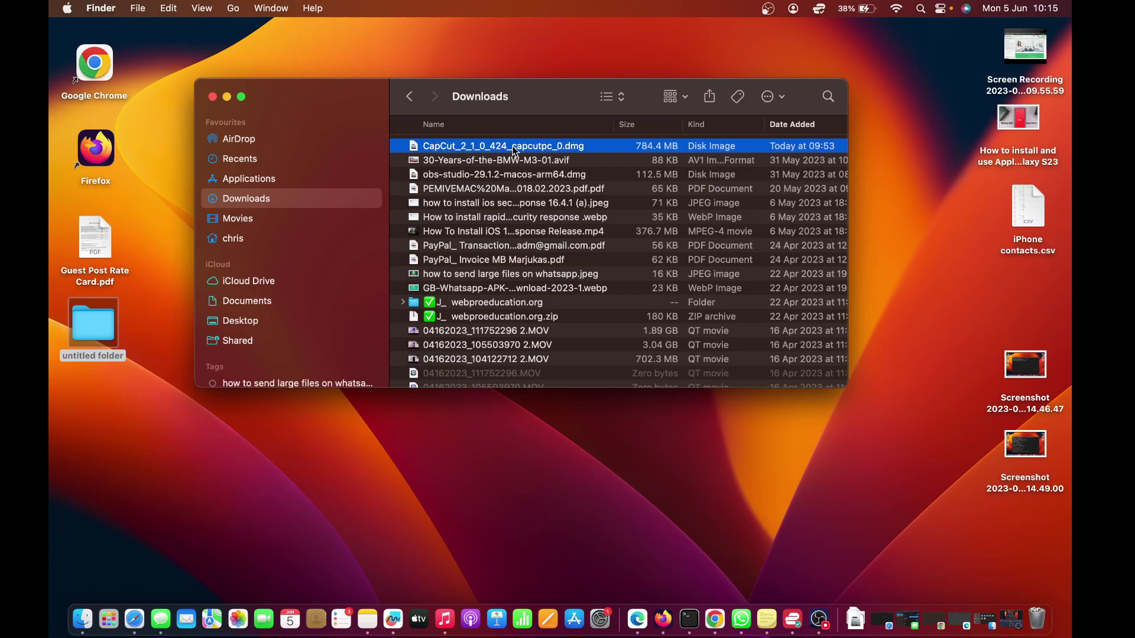
Step: Mount the CapCut disk image and drag the CapCut app onto Applications
double_click(549, 147)
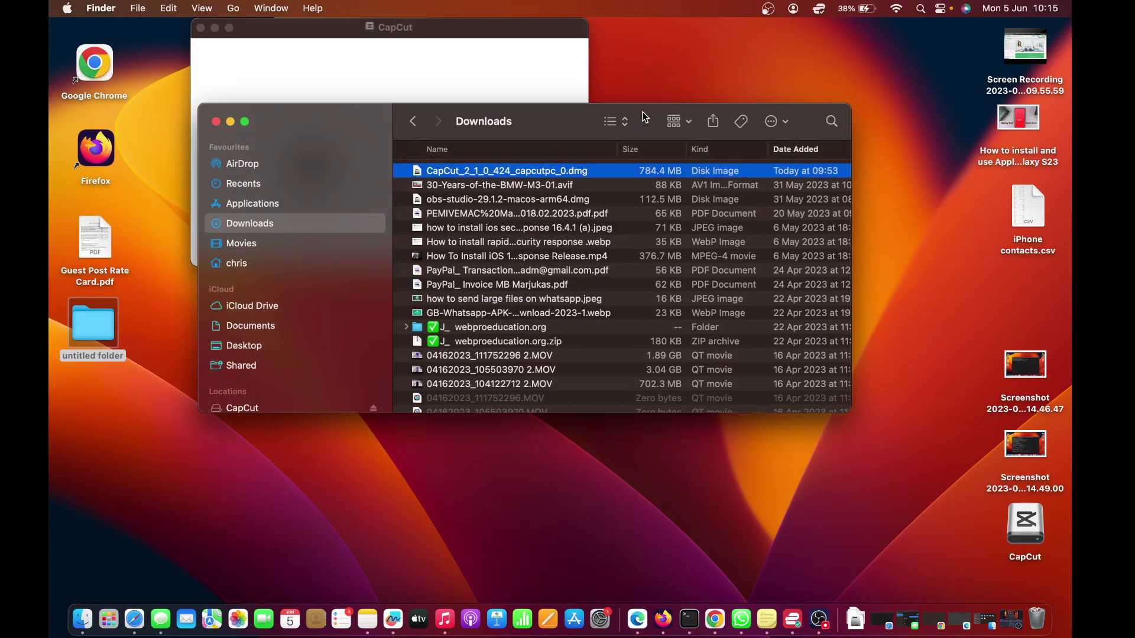
left_click_drag(637, 89, 600, 341)
left_click_drag(465, 28, 556, 60)
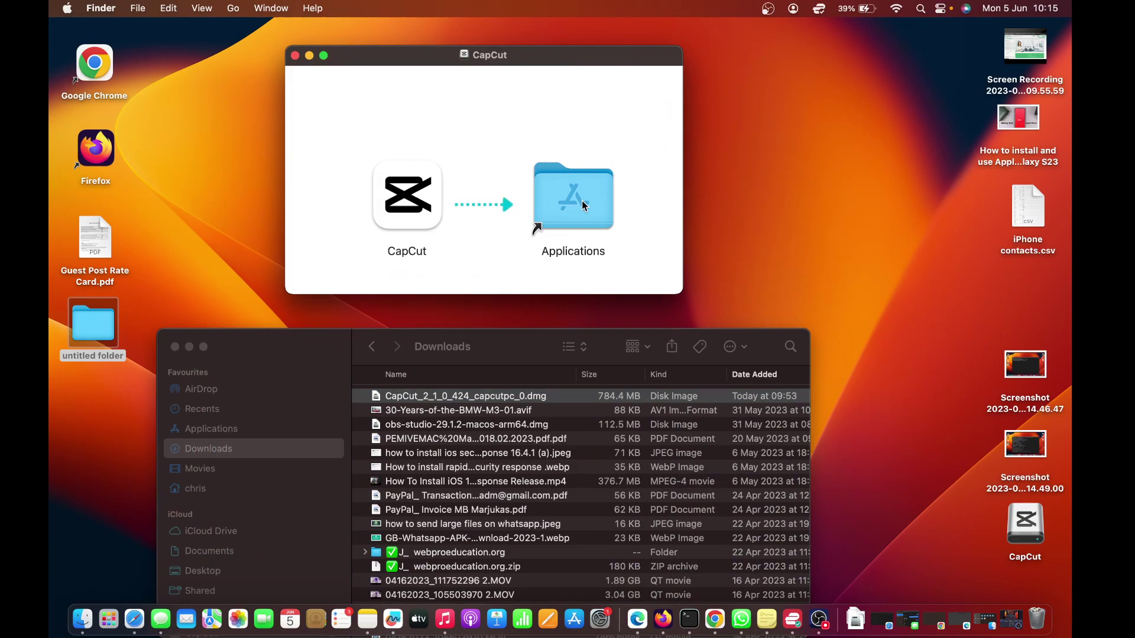
left_click_drag(408, 203, 561, 202)
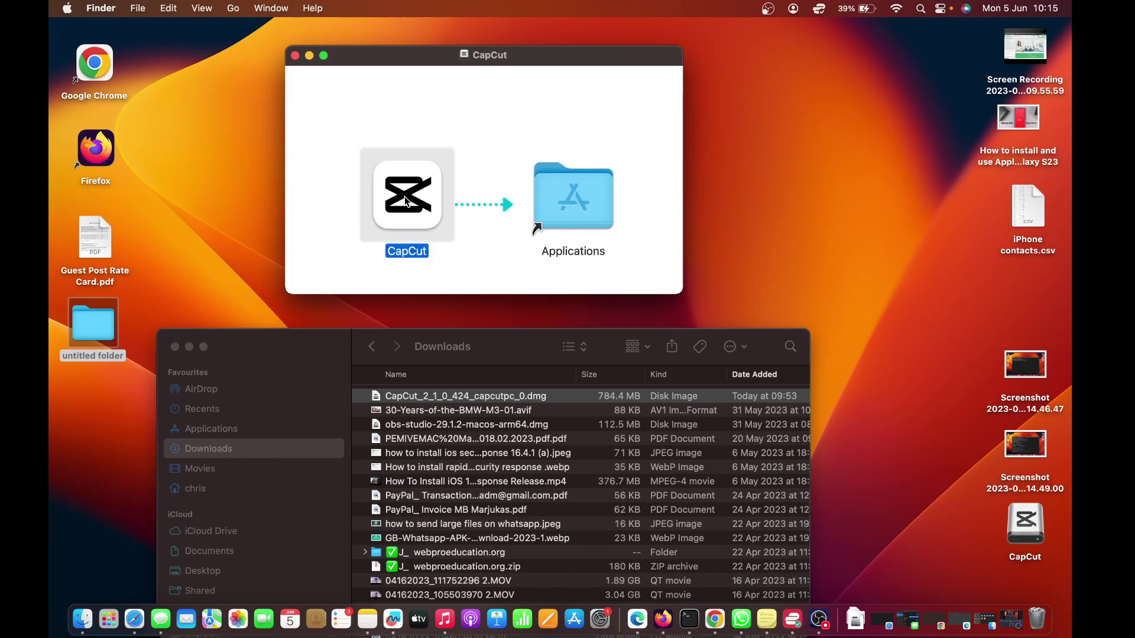
Step: Check the Applications folder, then close it and the CapCut installer window
double_click(580, 205)
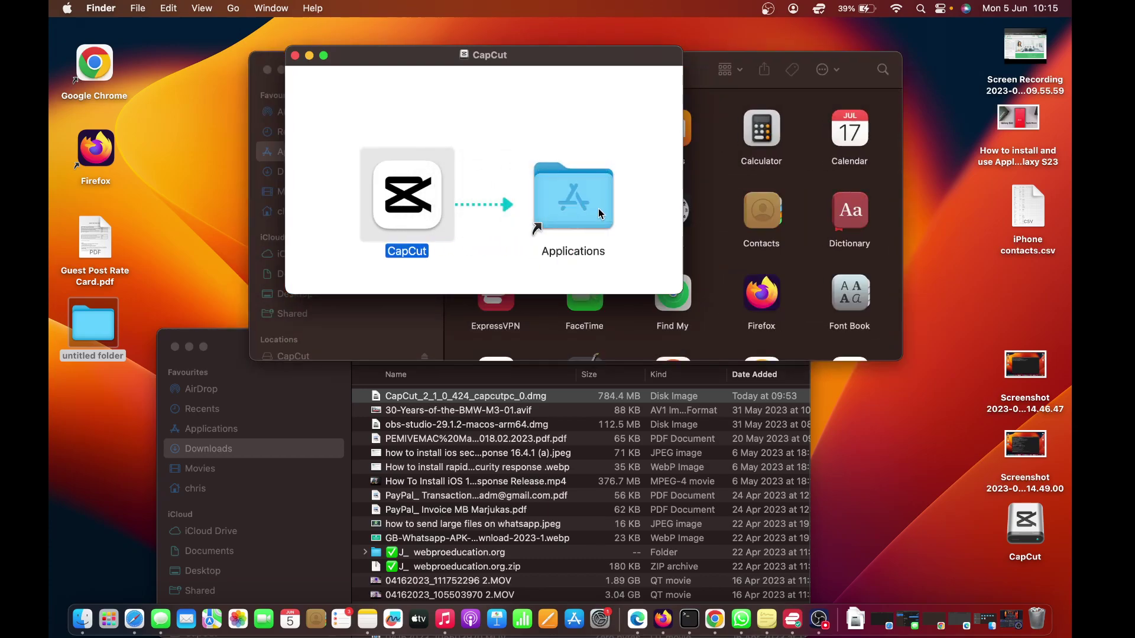
left_click(852, 64)
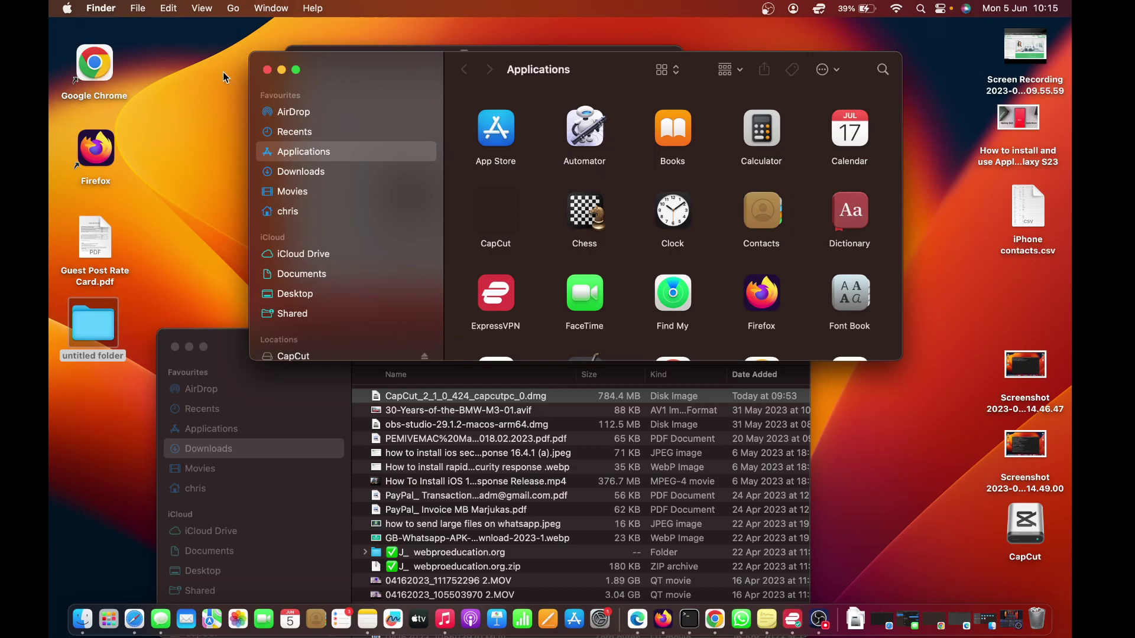
left_click(269, 70)
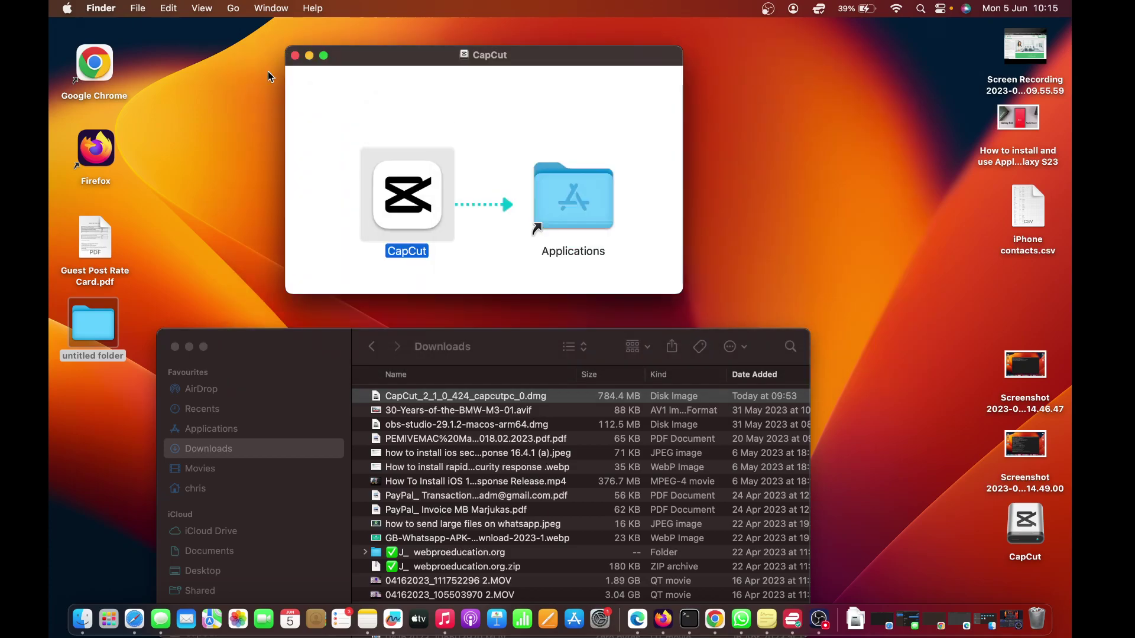
left_click(295, 56)
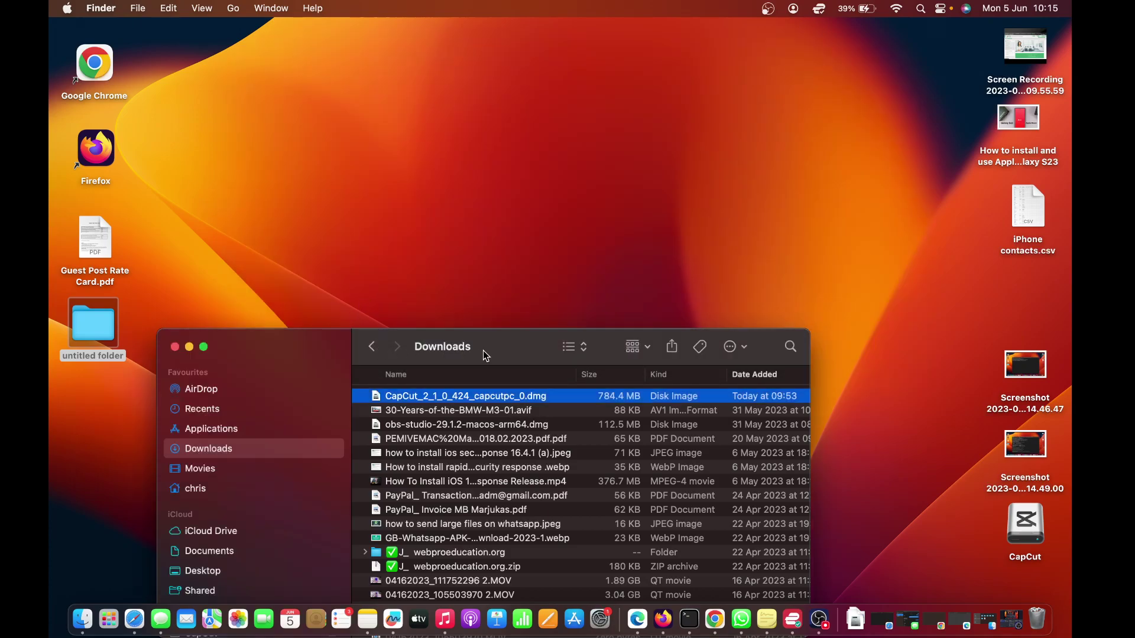
left_click_drag(483, 350, 521, 236)
Step: Launch CapCut from a new Finder window's Applications folder, closing the Finder windows
left_click(200, 232)
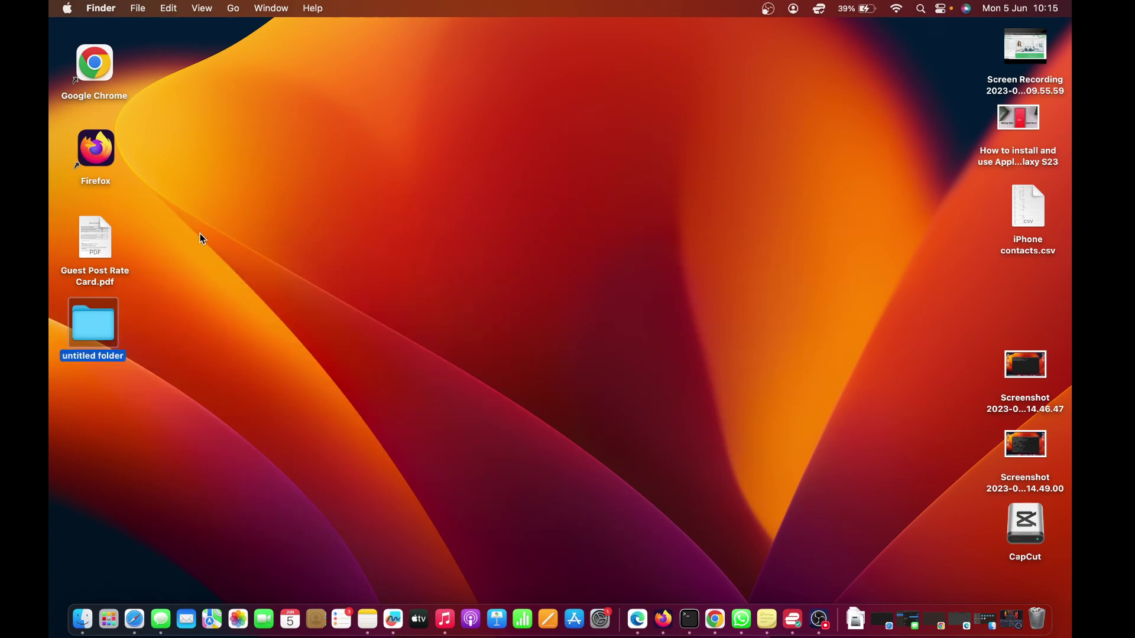
left_click(83, 619)
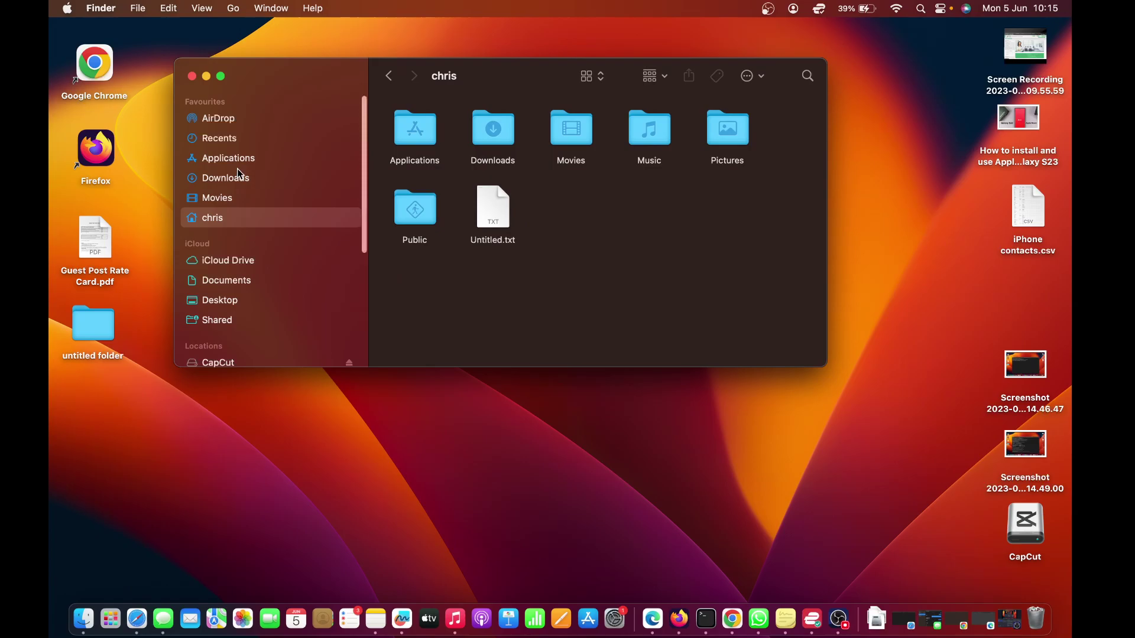
left_click(229, 159)
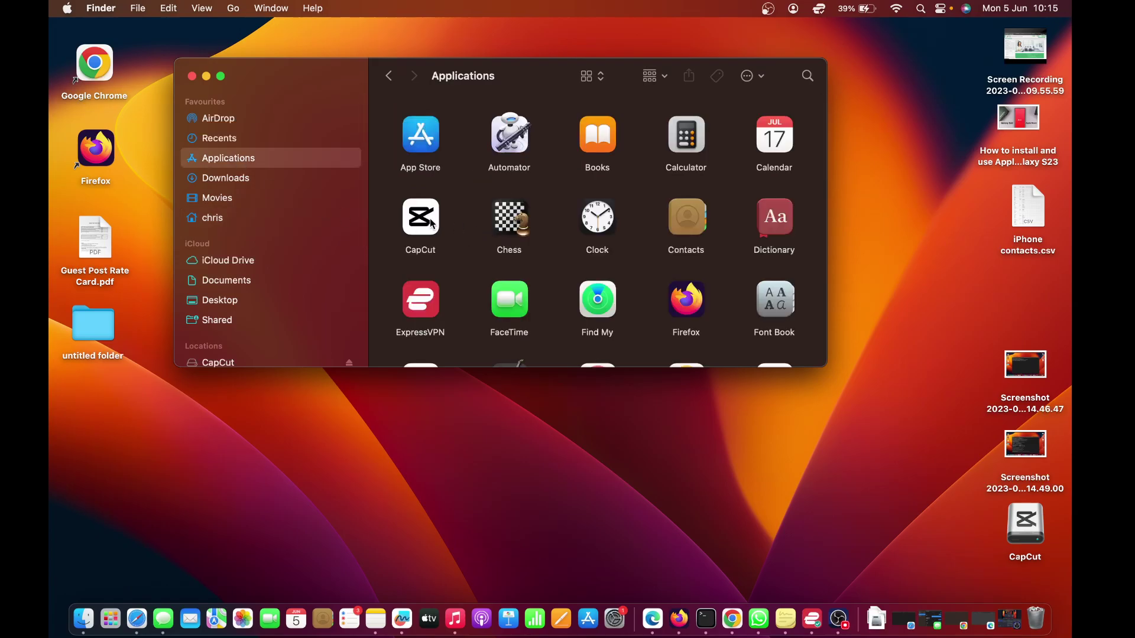
double_click(427, 223)
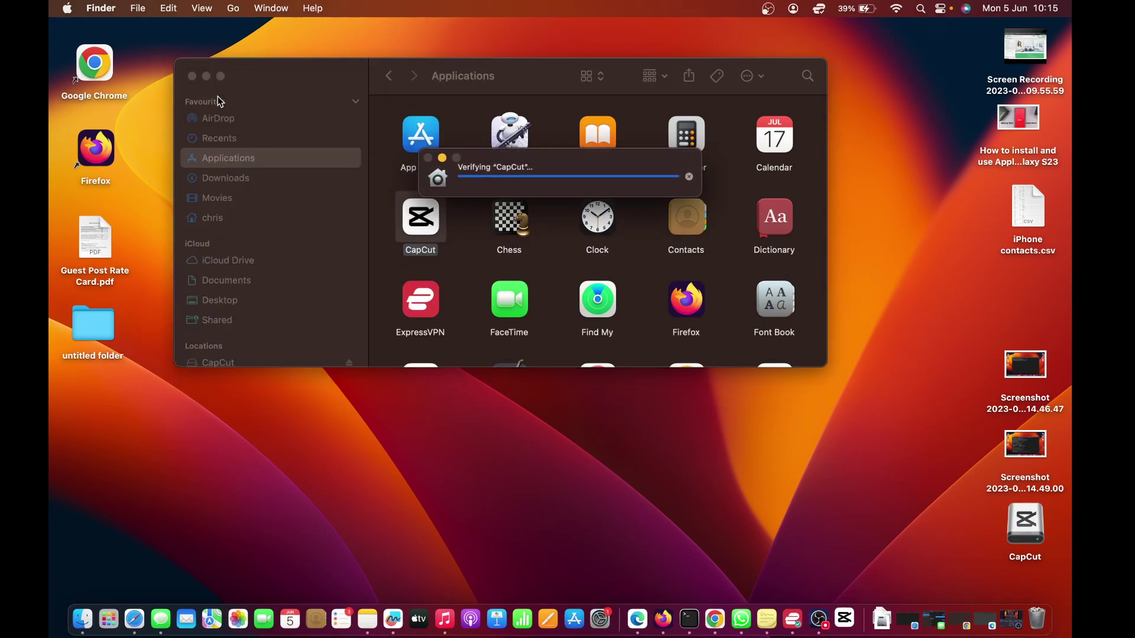
left_click(193, 76)
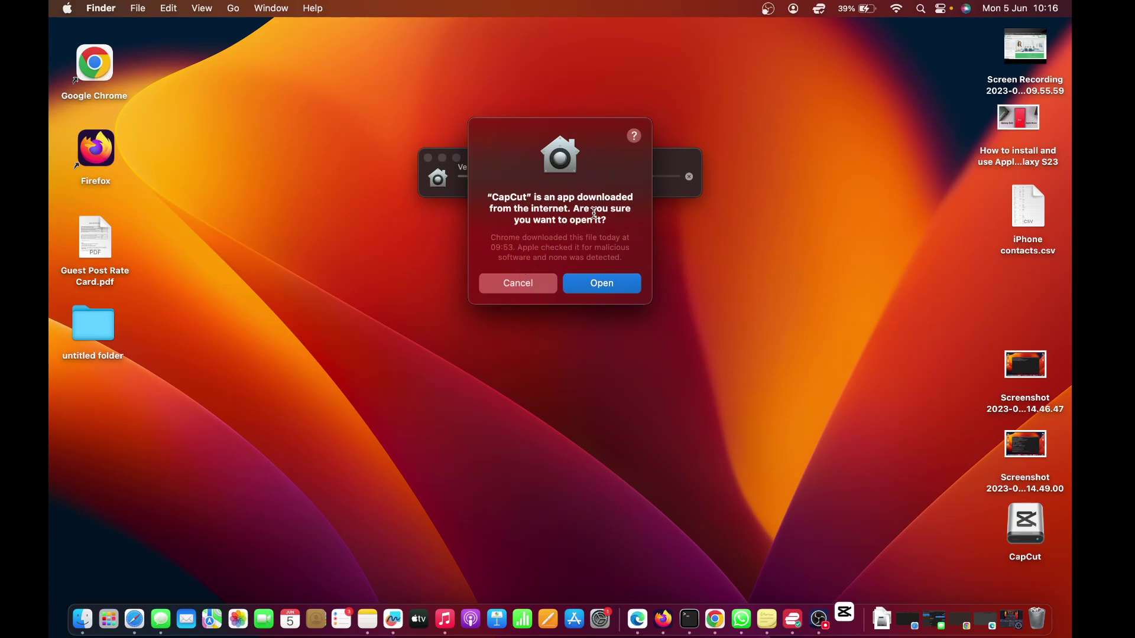
Step: Allow the downloaded CapCut app to open in the security warning dialog
left_click(619, 285)
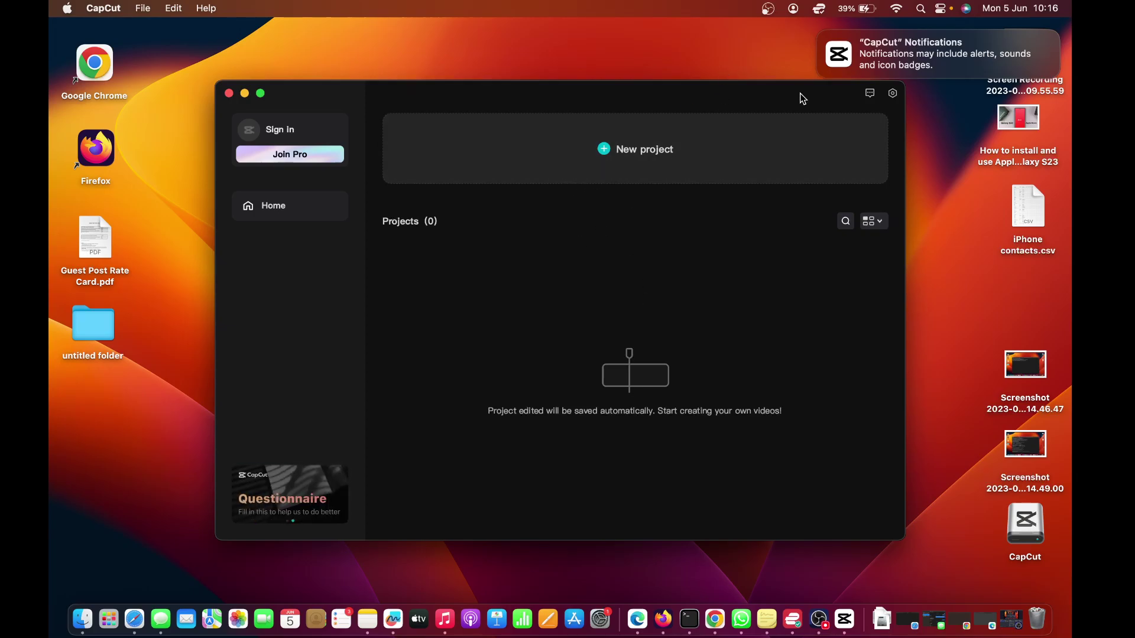
Step: Dismiss the CapCut notifications prompt at the top right
left_click(817, 36)
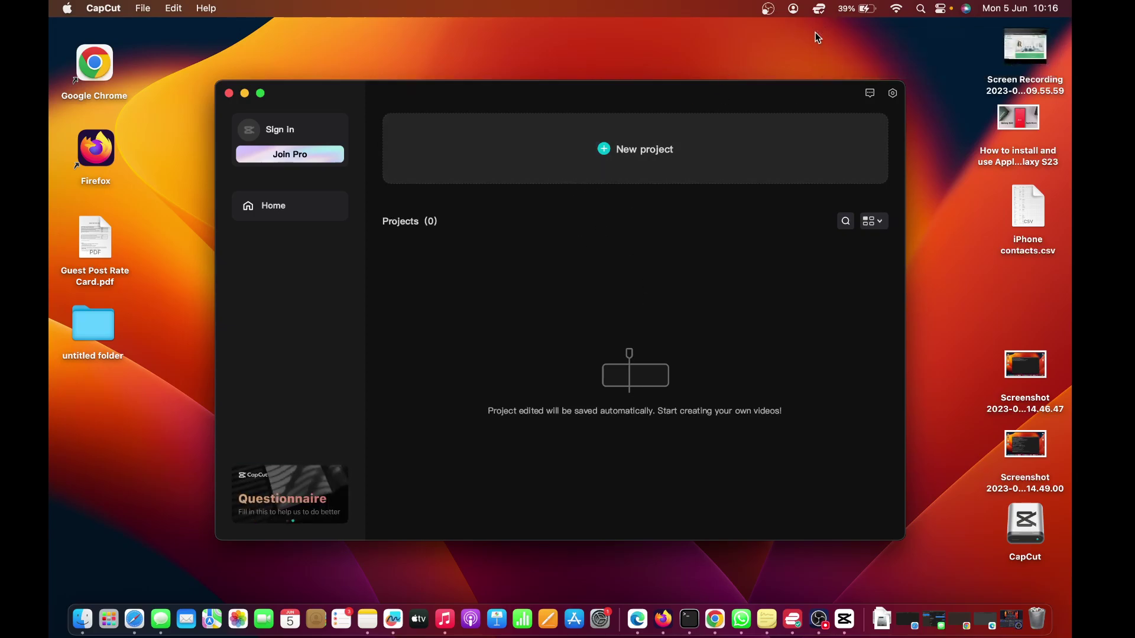